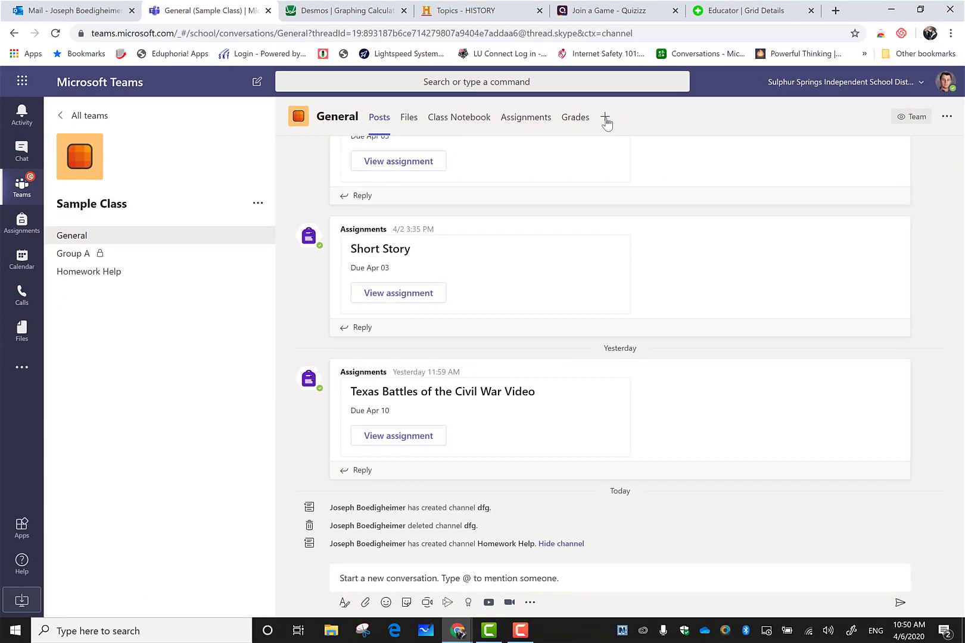
Open the General channel's Add a tab gallery and browse its app list down and back up.
left_click(716, 225)
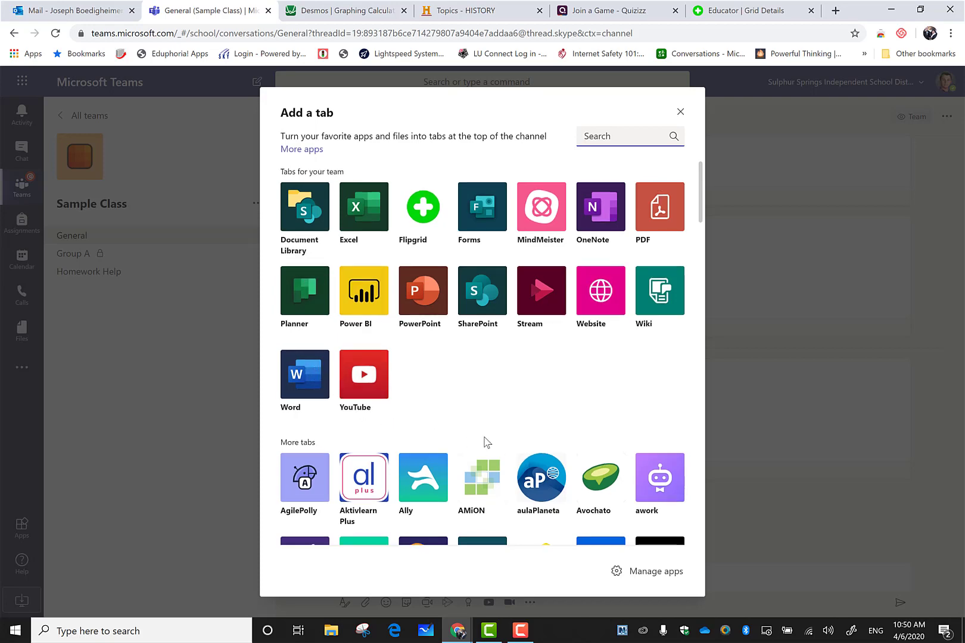
scroll(489, 442, "down", 3)
scroll(490, 442, "down", 2)
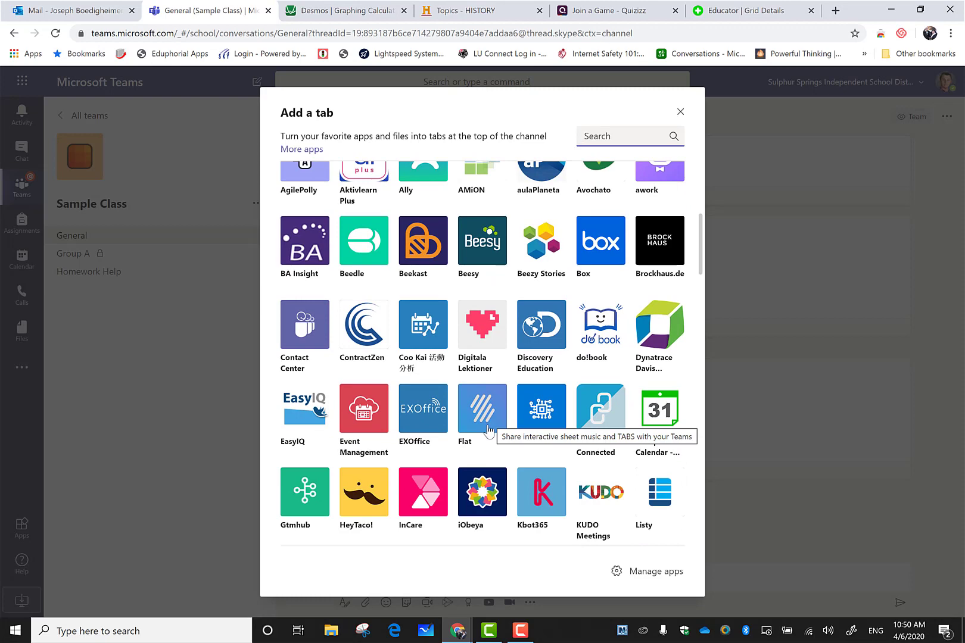
scroll(475, 451, "down", 2)
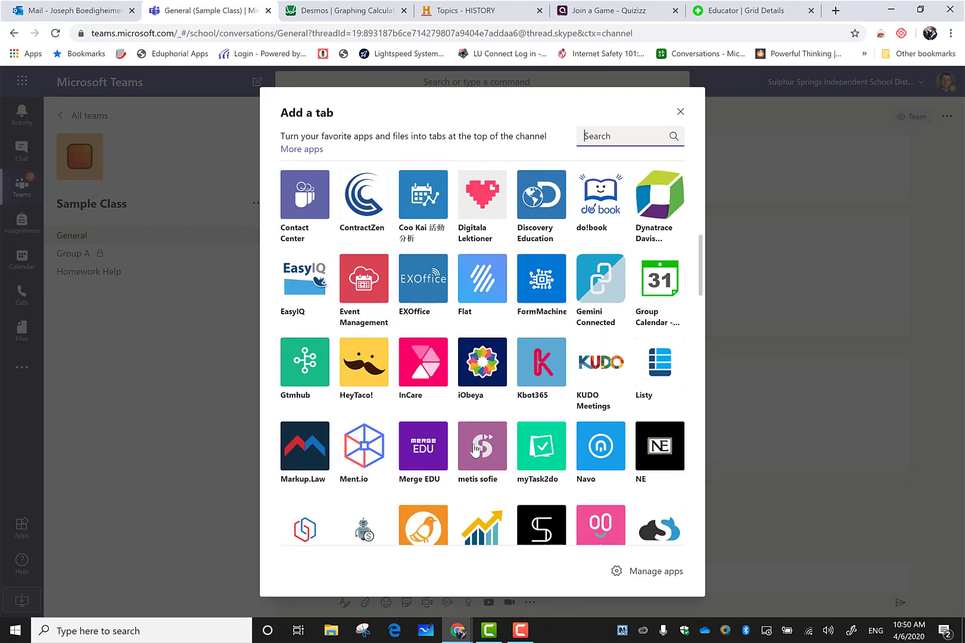
scroll(475, 450, "down", 3)
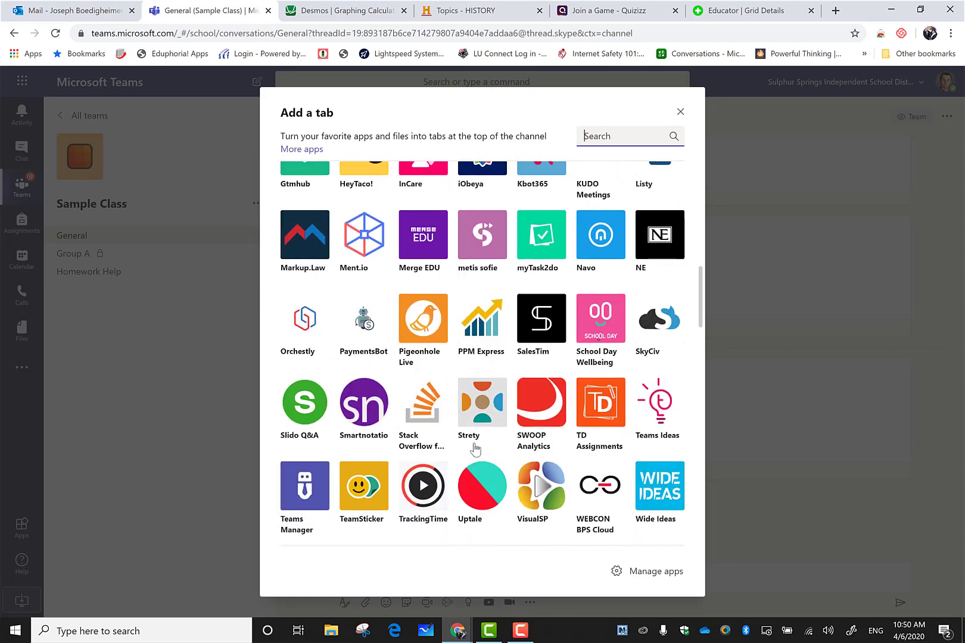
scroll(475, 450, "down", 5)
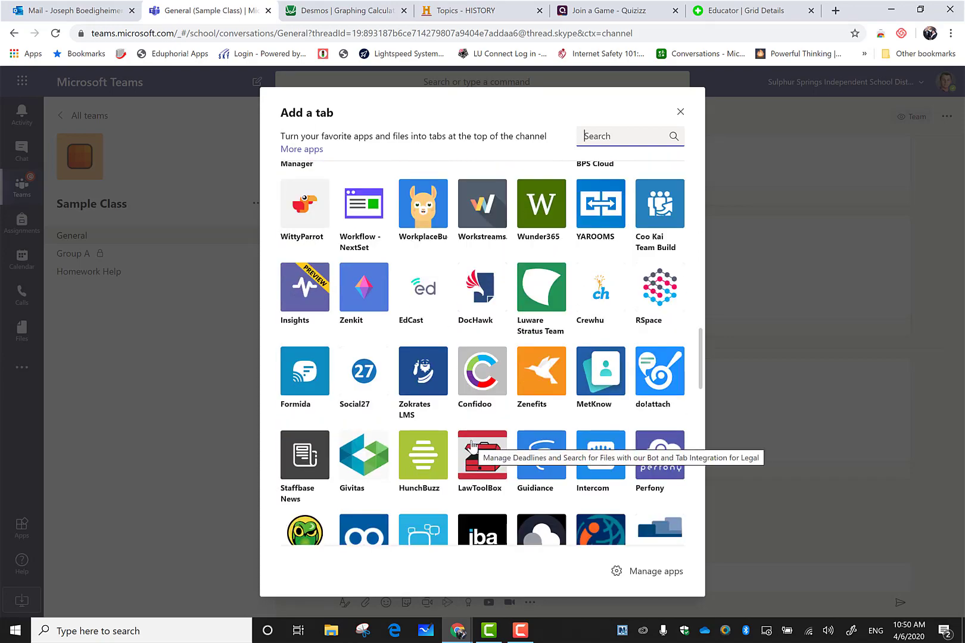
scroll(472, 446, "up", 8)
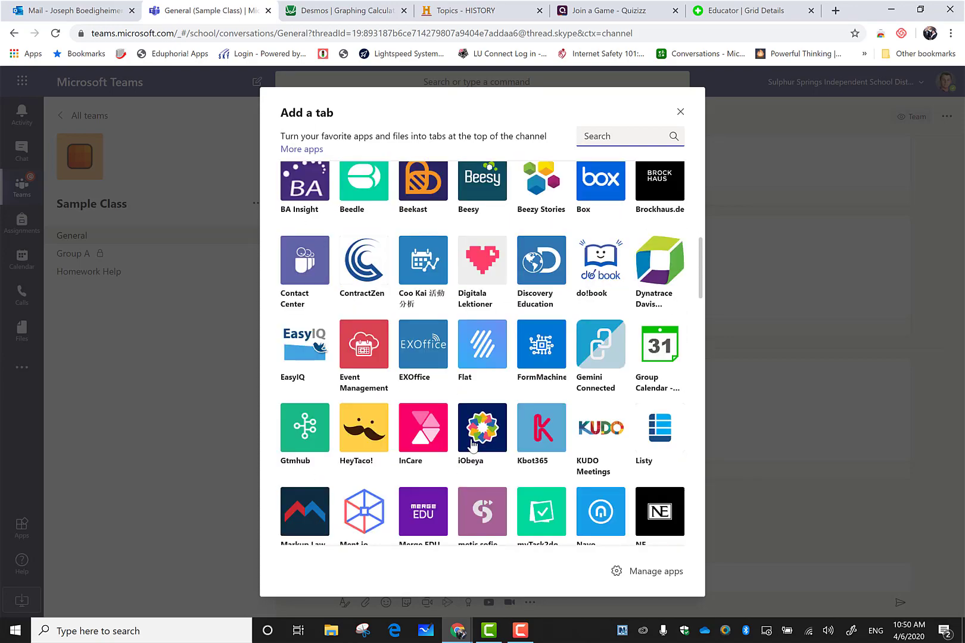
scroll(472, 444, "up", 6)
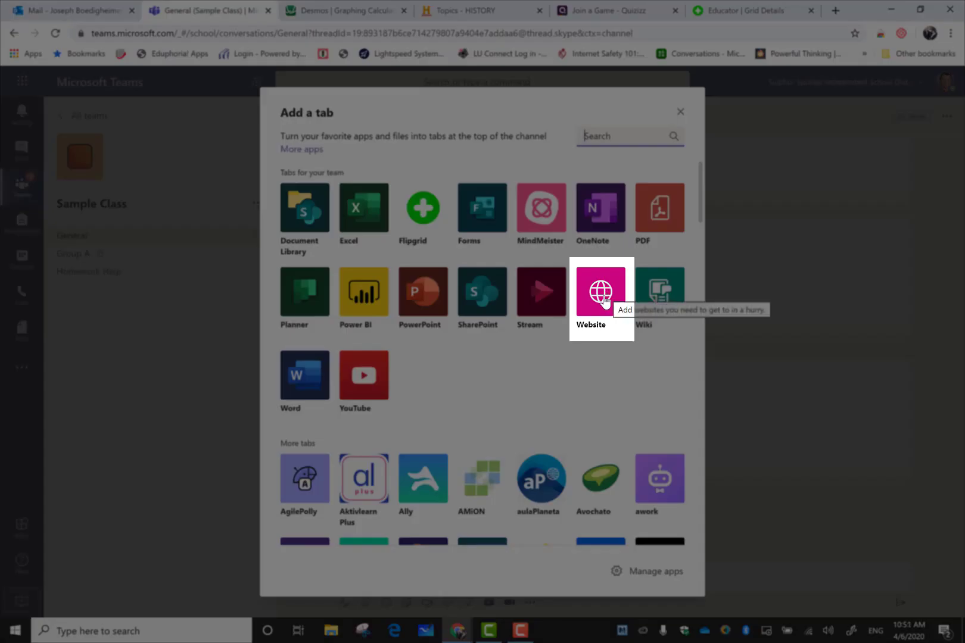
left_click(604, 296)
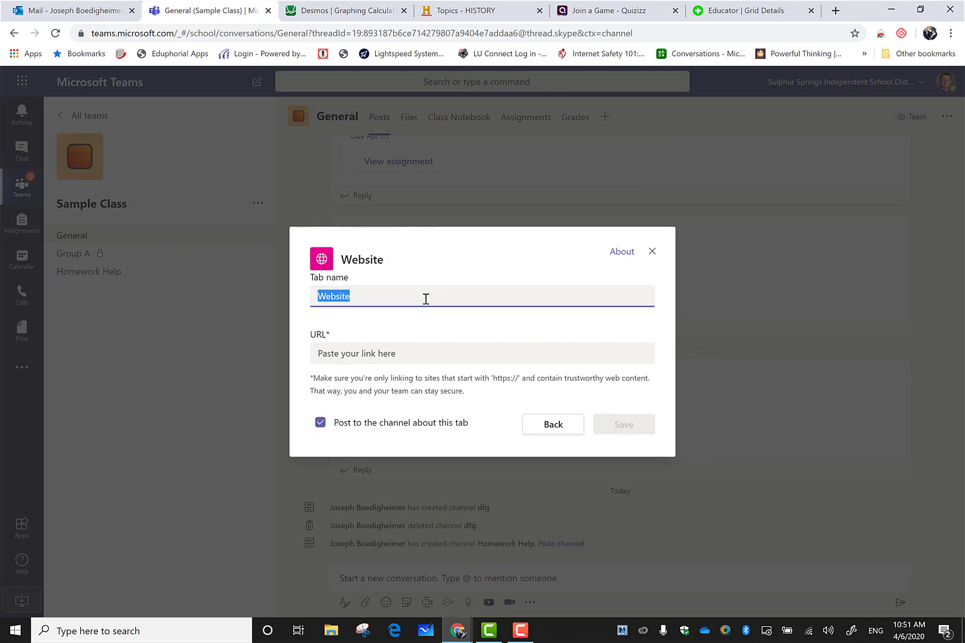
left_click(349, 11)
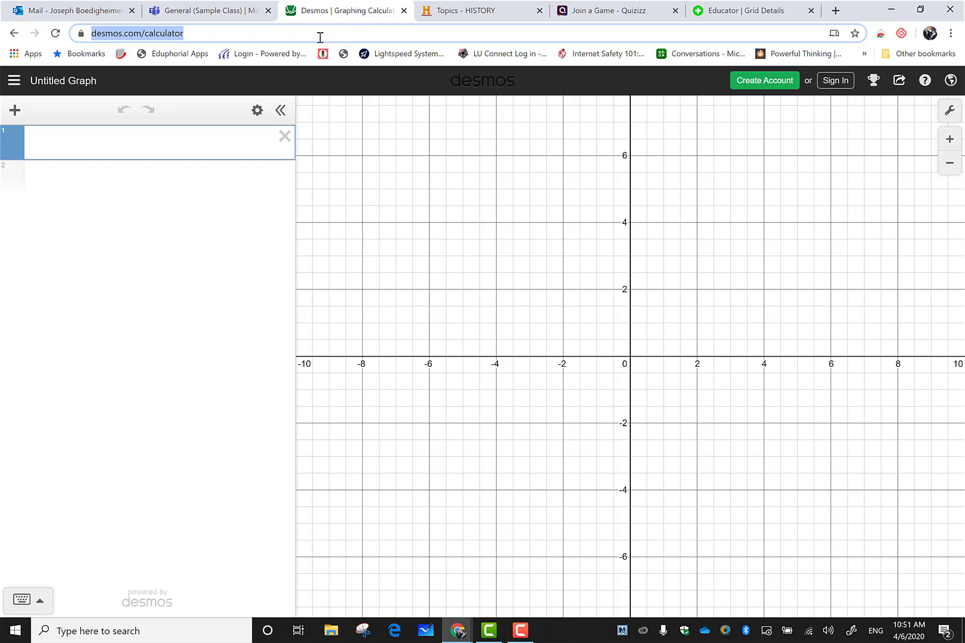
left_click(236, 11)
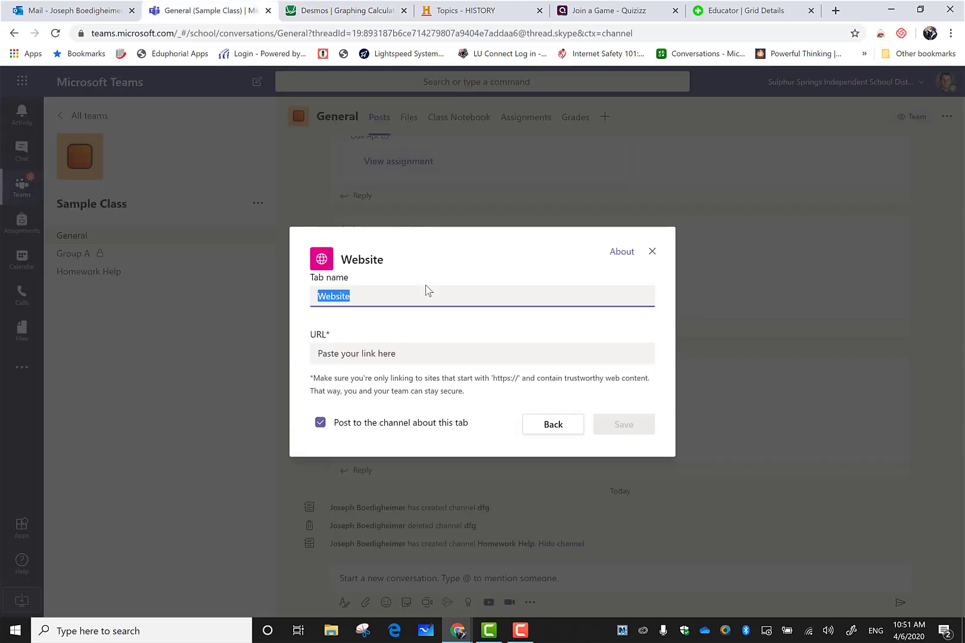
type("Desmos")
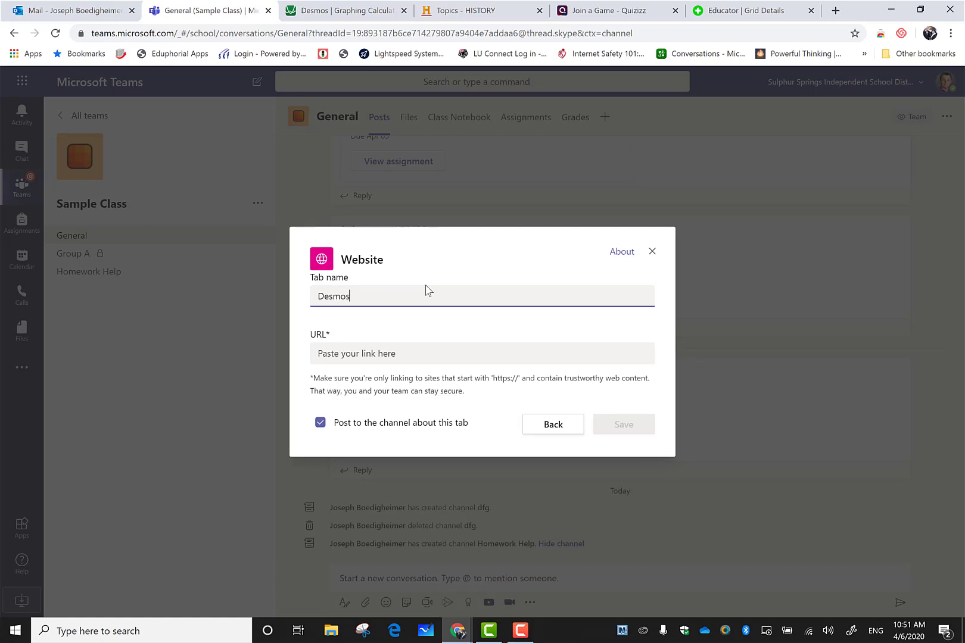
key("Tab")
type("https://www.desmos.com/calculator")
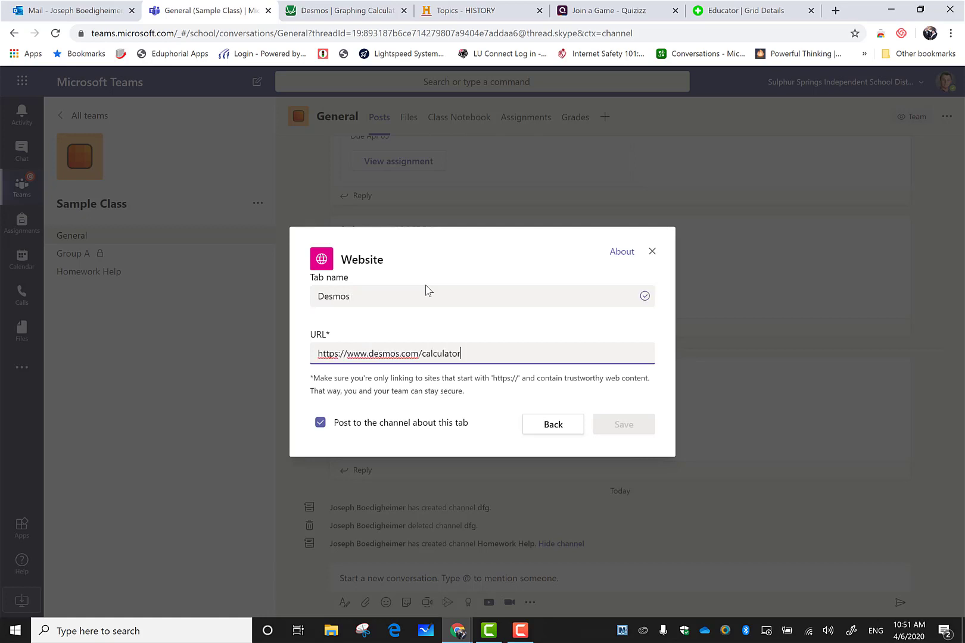
left_click(320, 423)
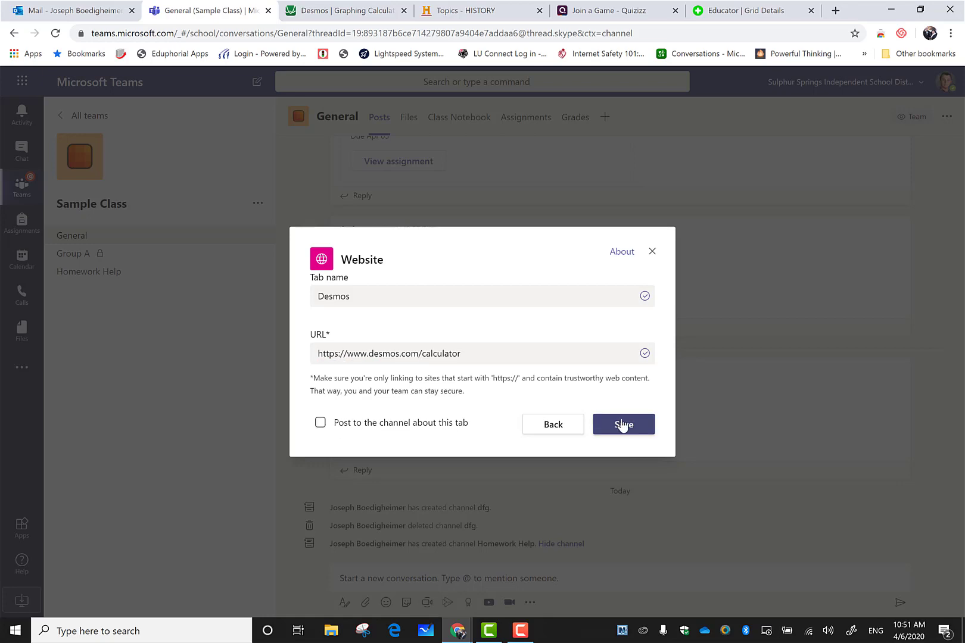
left_click(622, 423)
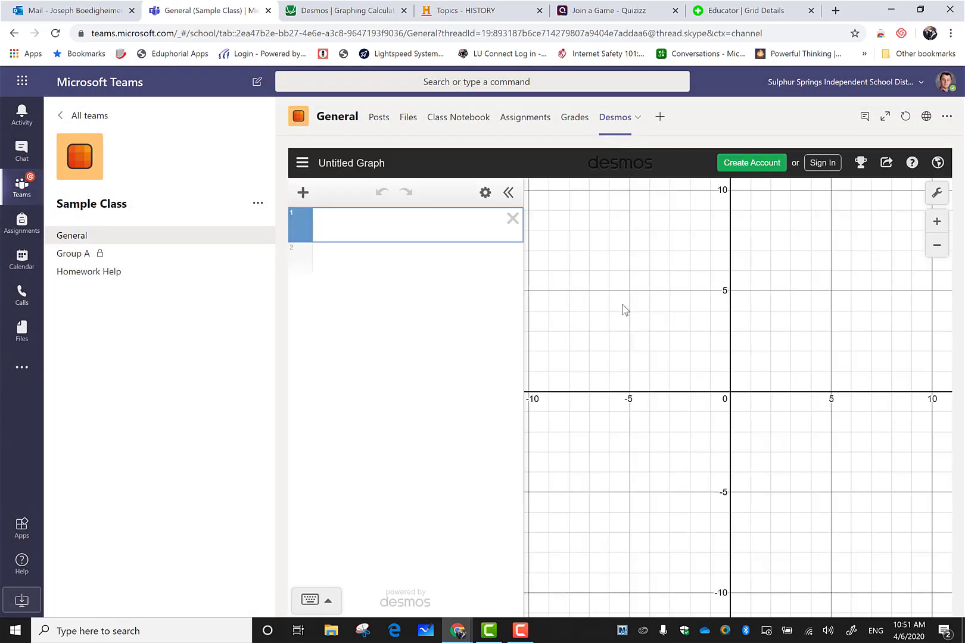
scroll(623, 308, "down", 5)
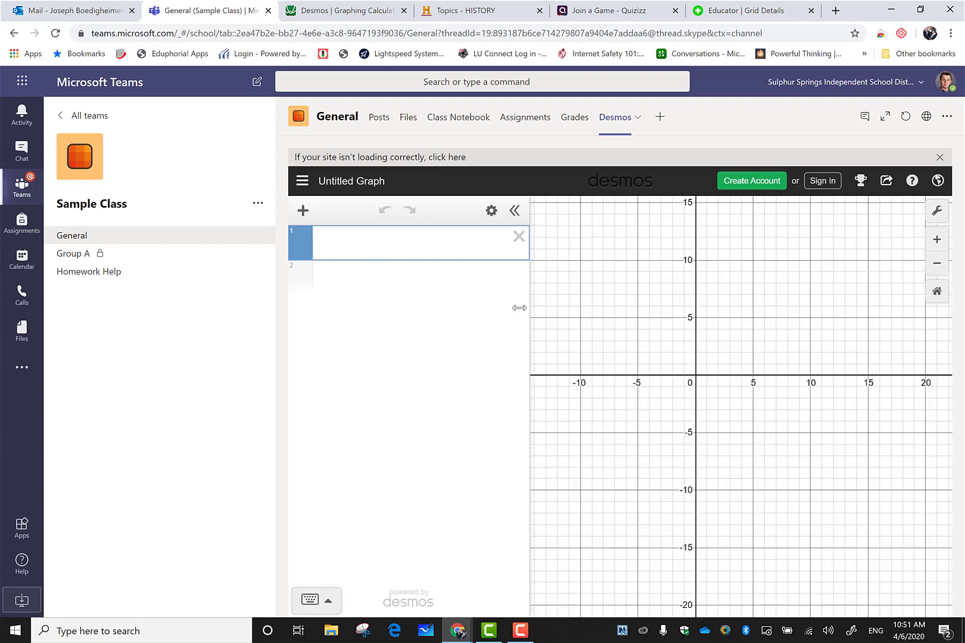
left_click(311, 606)
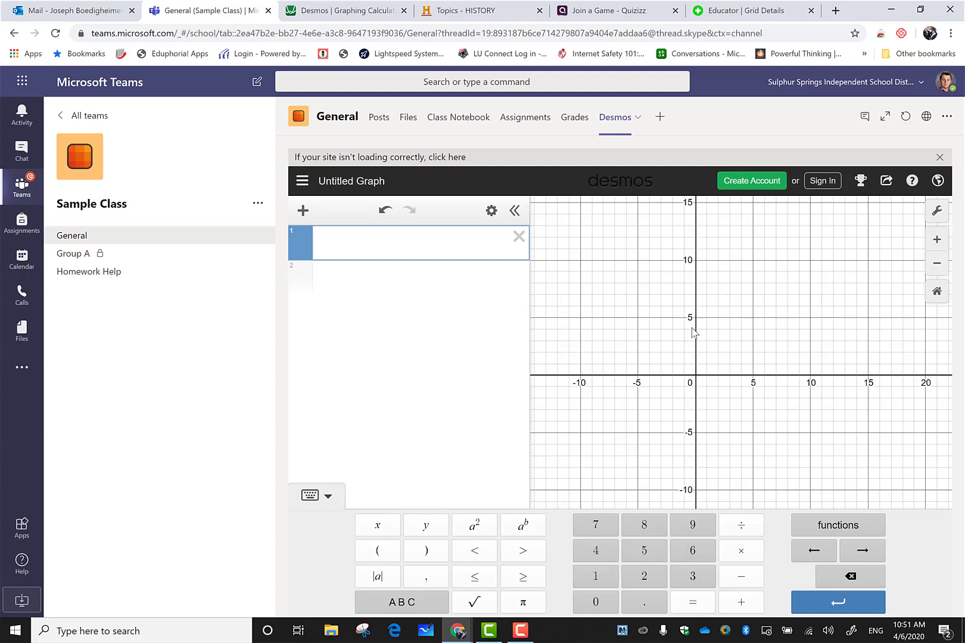
left_click(455, 158)
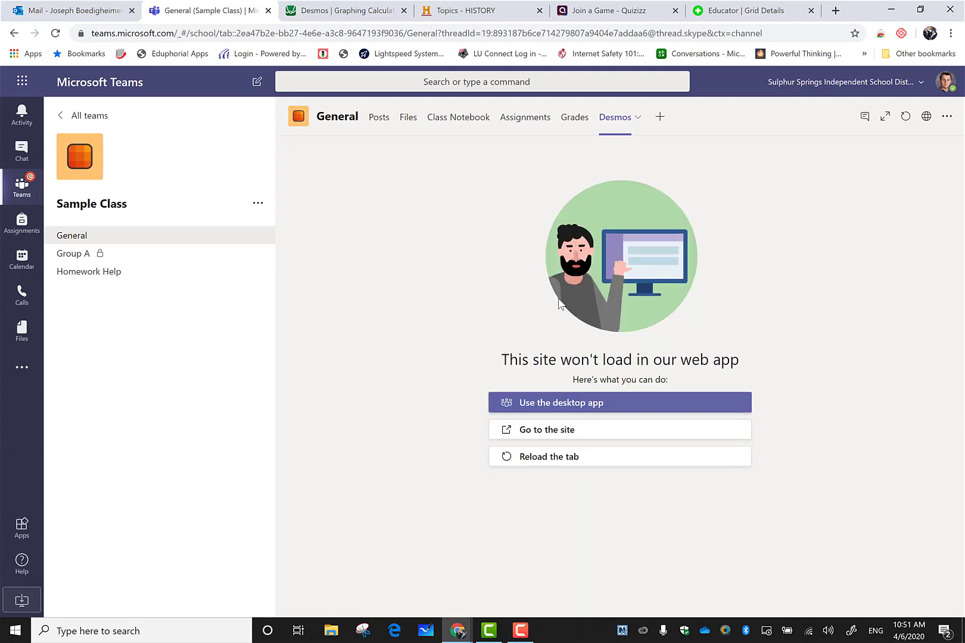
left_click(587, 435)
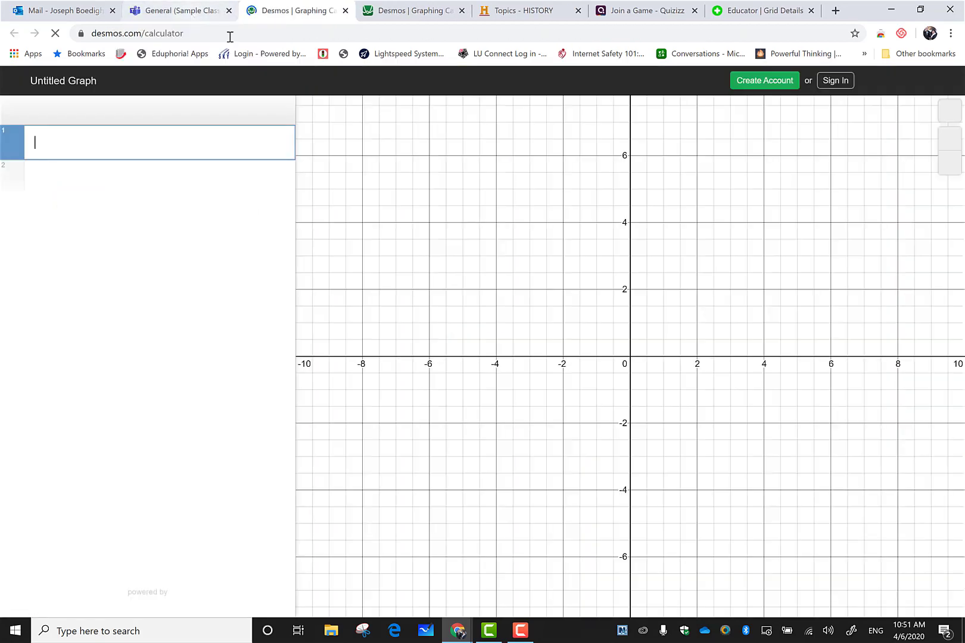
left_click(179, 11)
left_click(606, 458)
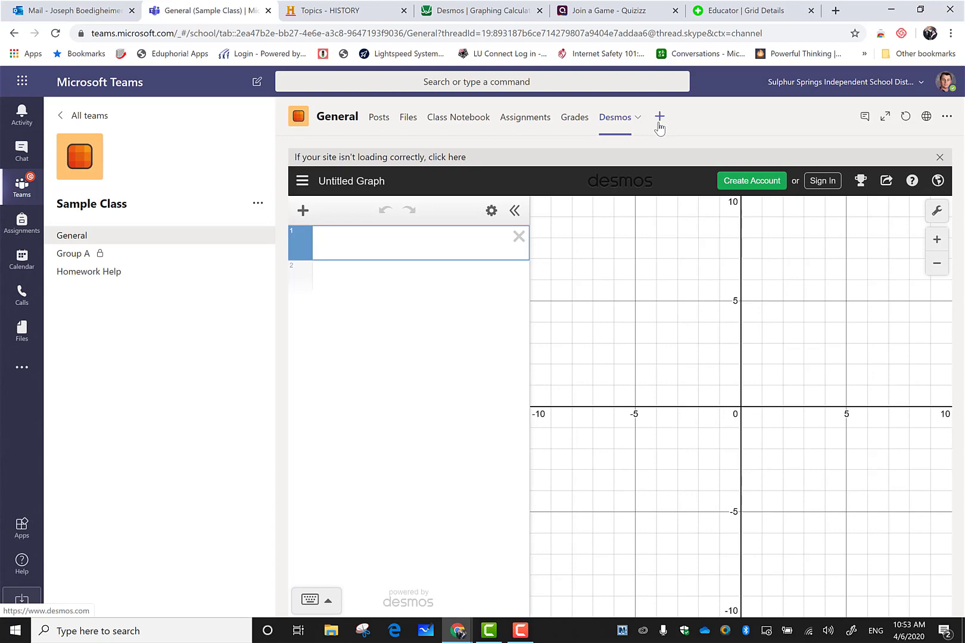
left_click(659, 118)
left_click(601, 289)
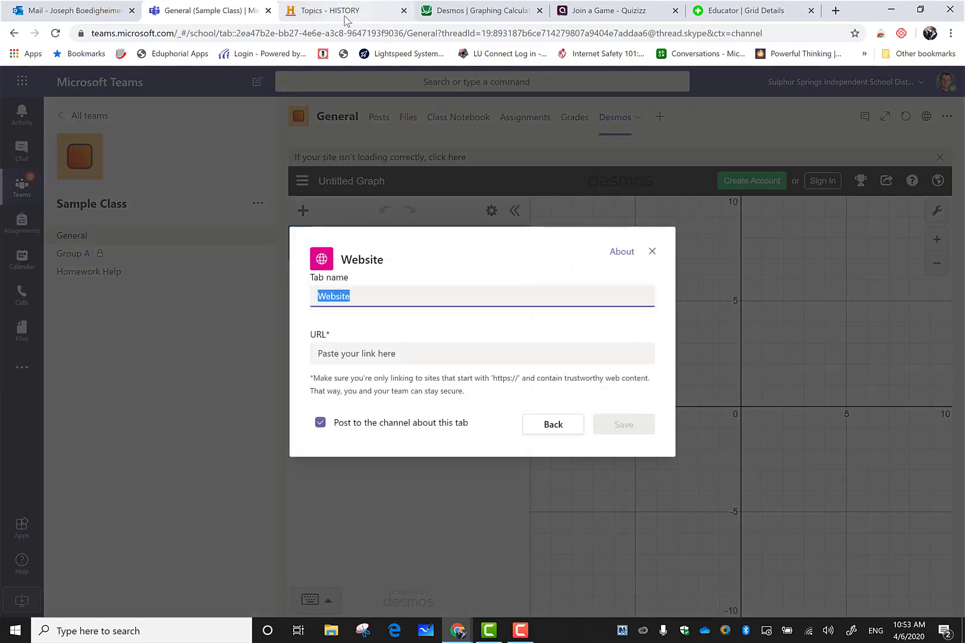
left_click(346, 12)
left_click(337, 32)
key("ctrl+c")
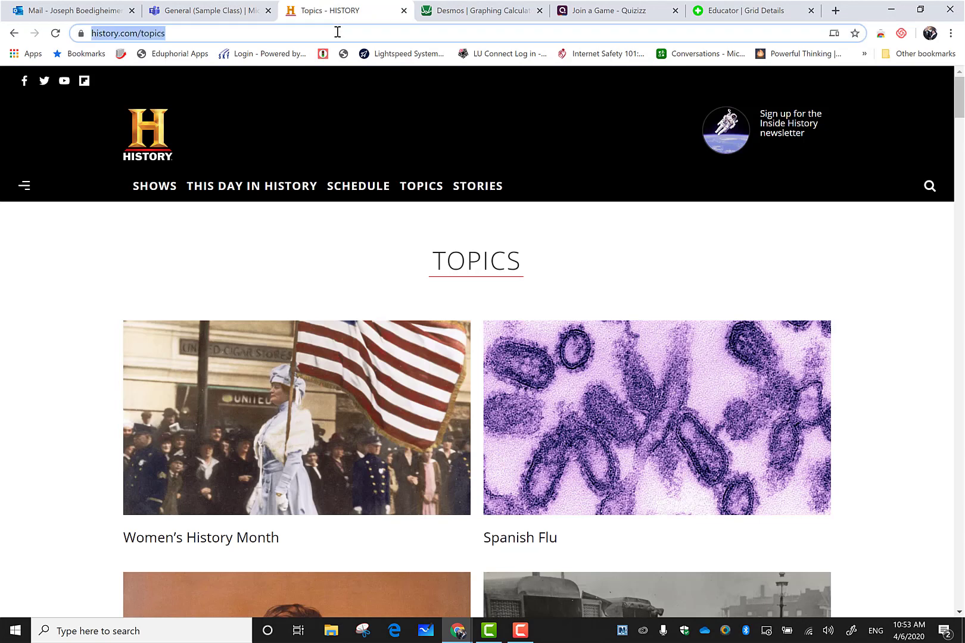
left_click(172, 12)
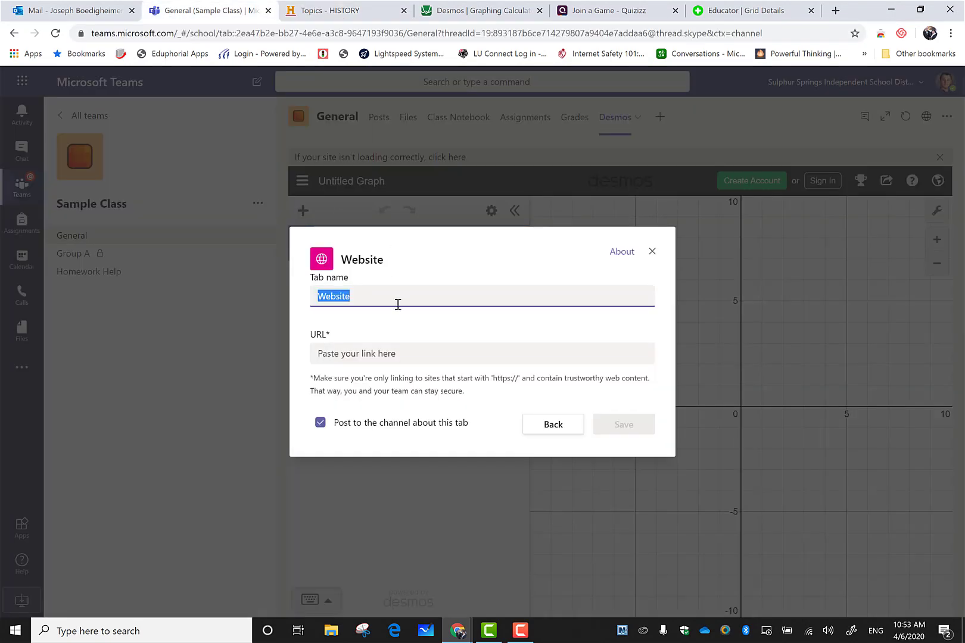
left_click(395, 356)
key("ctrl+v")
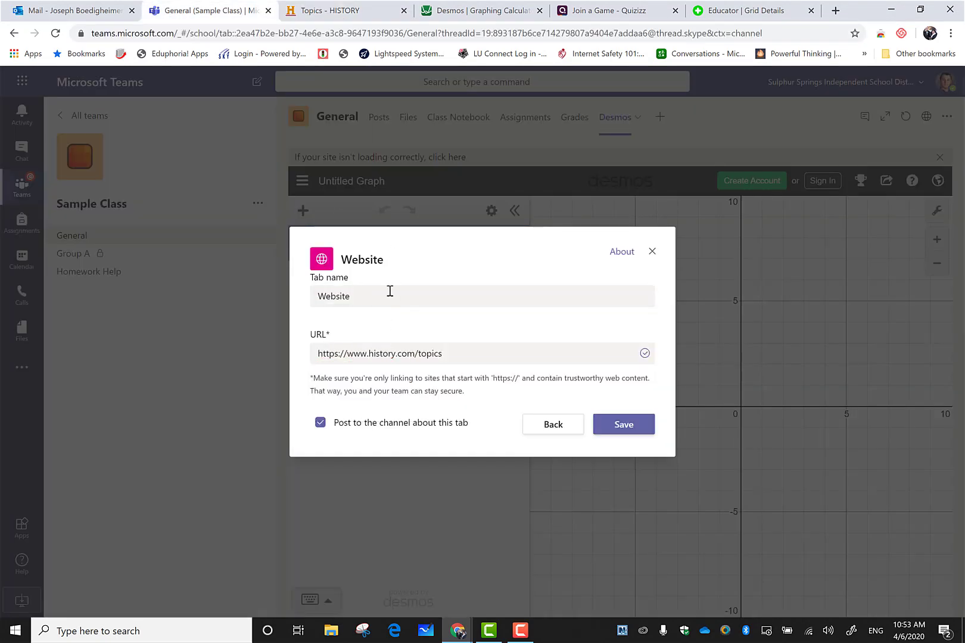
key("shift+Tab")
type("His")
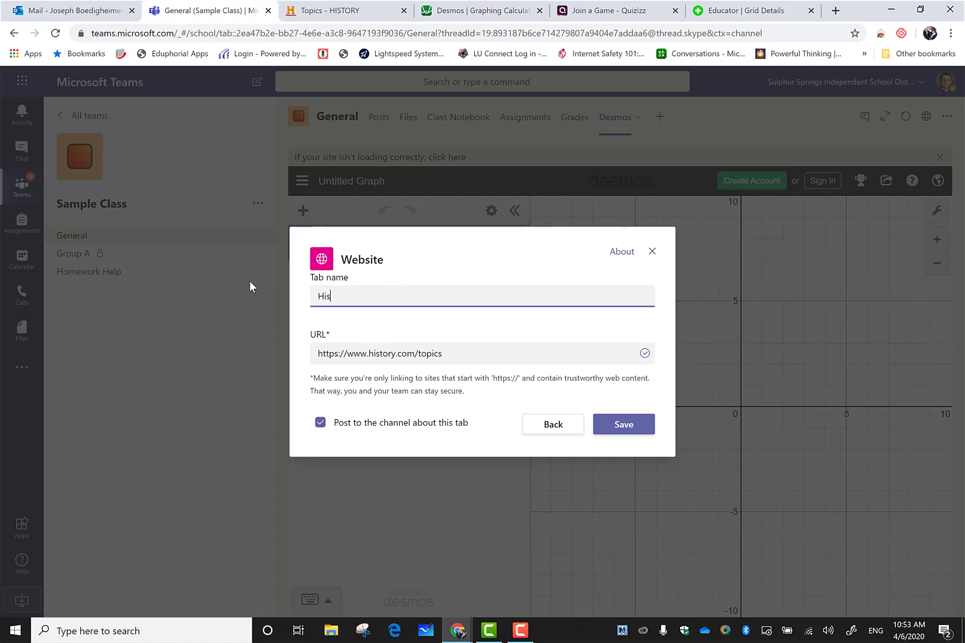
type("tory.com")
left_click(320, 422)
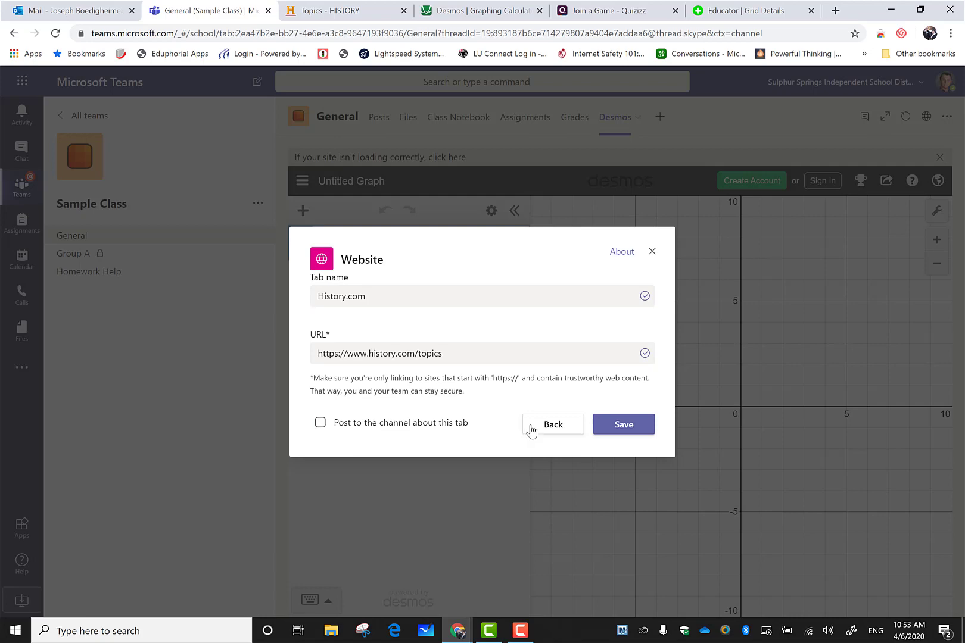
left_click(631, 431)
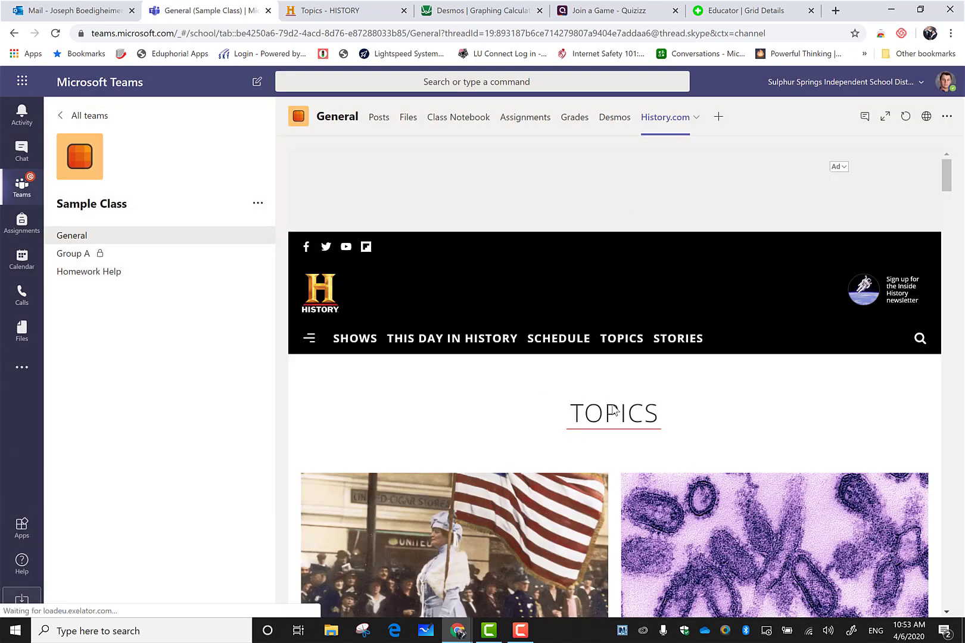
Scroll through the History.com tab's Topics page and back up to the TOPICS heading.
scroll(608, 383, "down", 6)
scroll(608, 382, "down", 4)
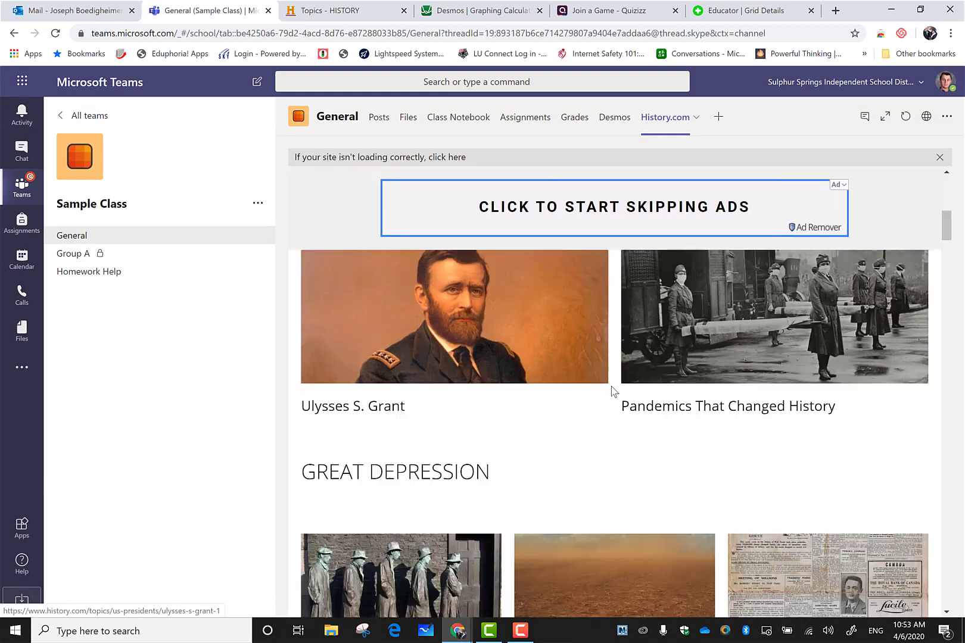
scroll(614, 391, "up", 10)
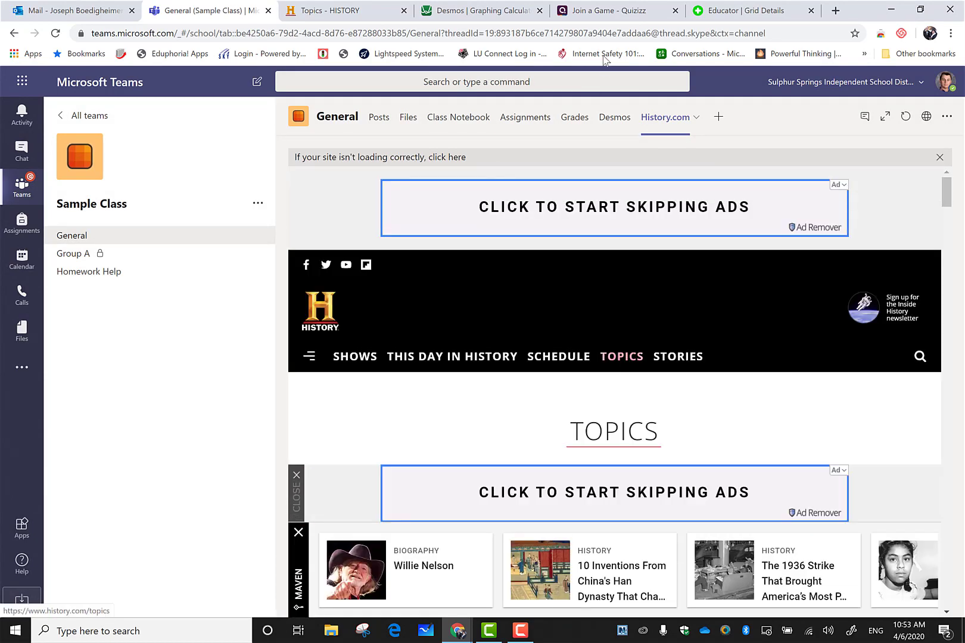
Copy the quizizz.com/join address from the Quizizz browser tab and return to Teams.
left_click(606, 13)
key("ctrl+c")
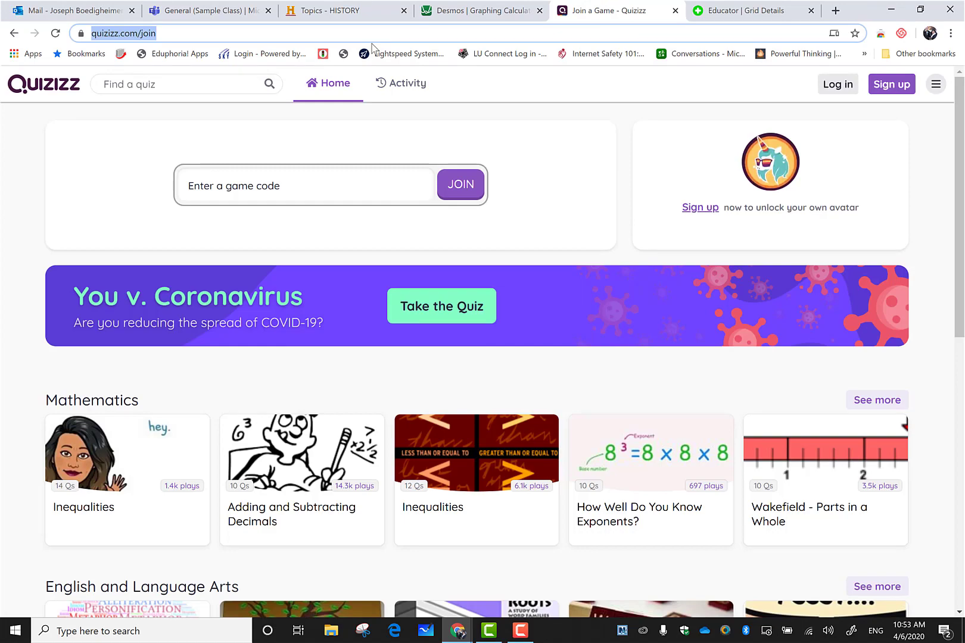
left_click(225, 13)
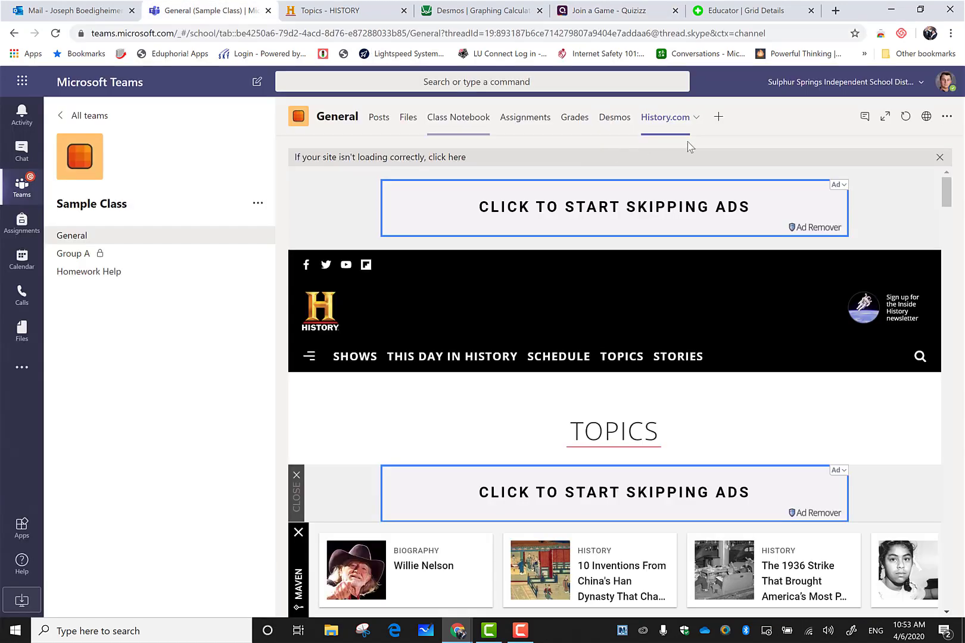
Add a Website tab named Quizziz for the quizizz.com/join page, without posting to the channel.
left_click(716, 121)
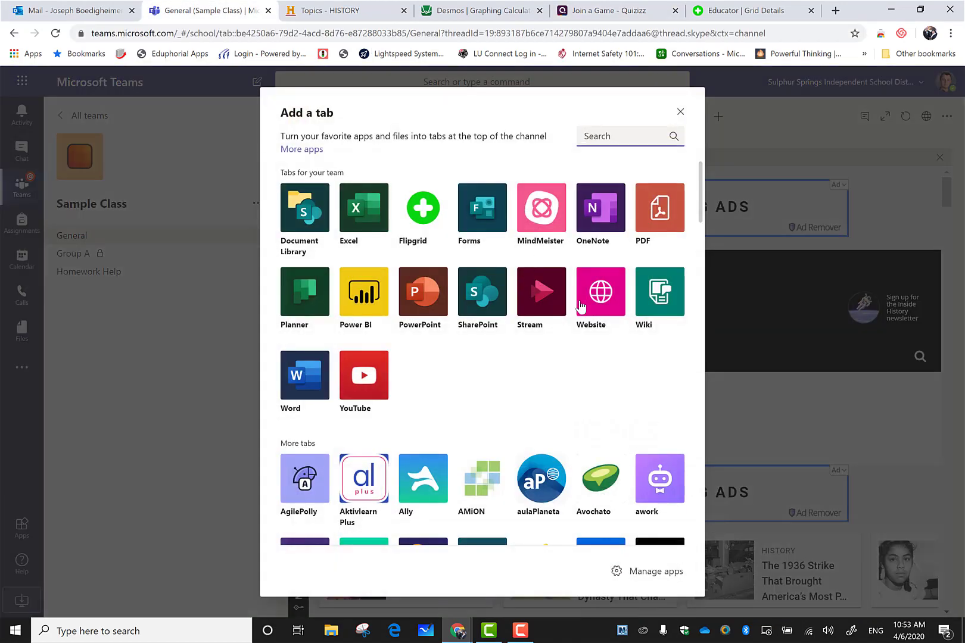
left_click(600, 309)
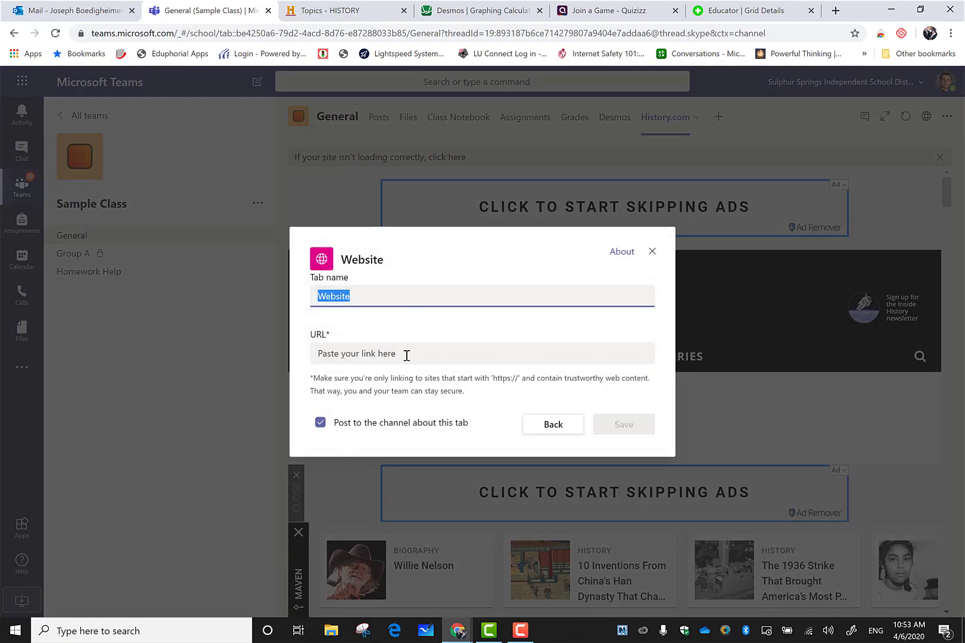
left_click(407, 355)
key("ctrl+v")
left_click_drag(366, 294, 169, 281)
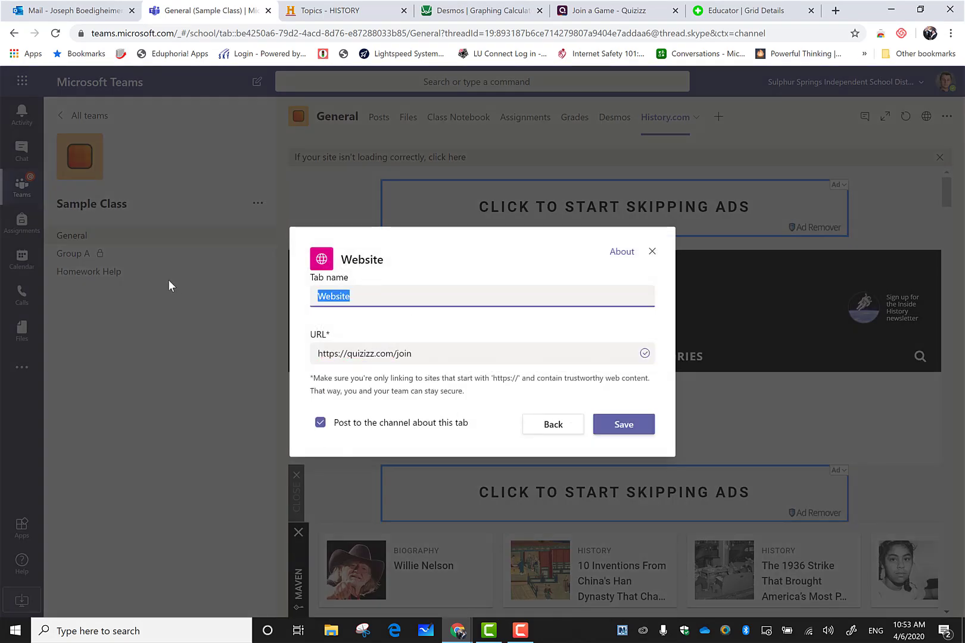
type("quizzi")
key("BackSpace")
key("BackSpace")
key("BackSpace")
key("BackSpace")
key("BackSpace")
key("BackSpace")
type("Quizziz")
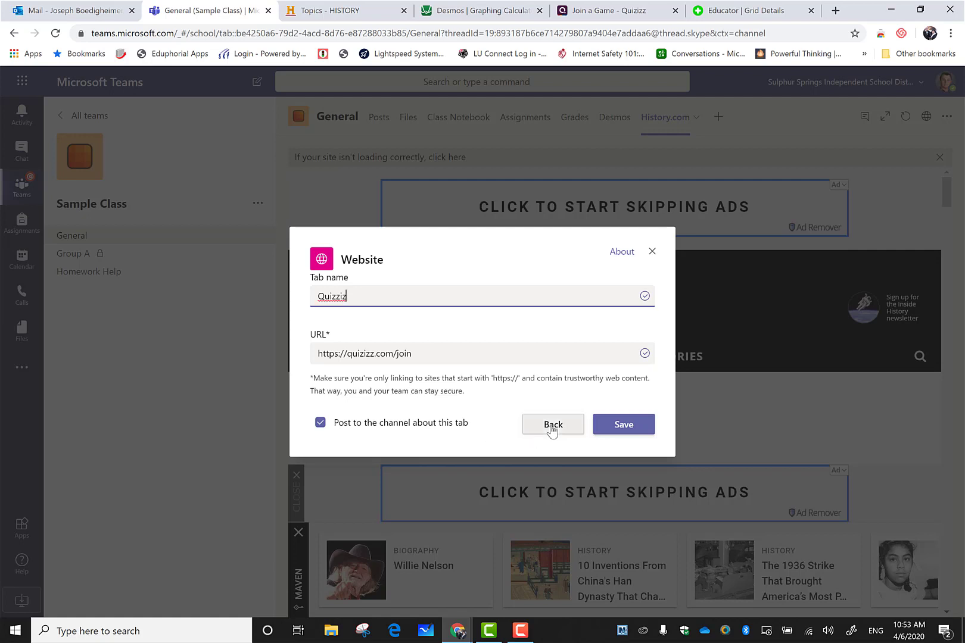
left_click(425, 428)
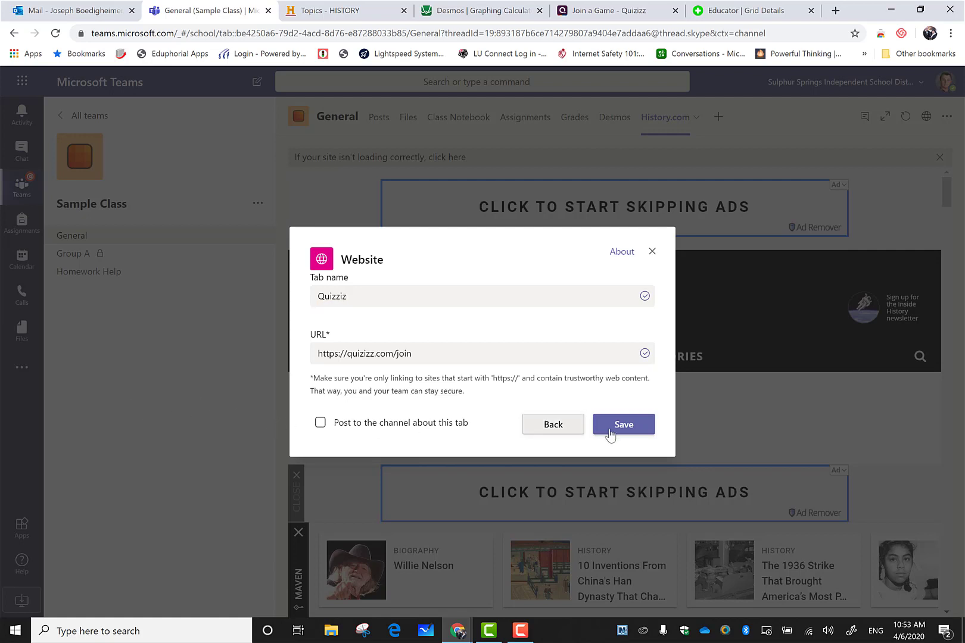
left_click(609, 431)
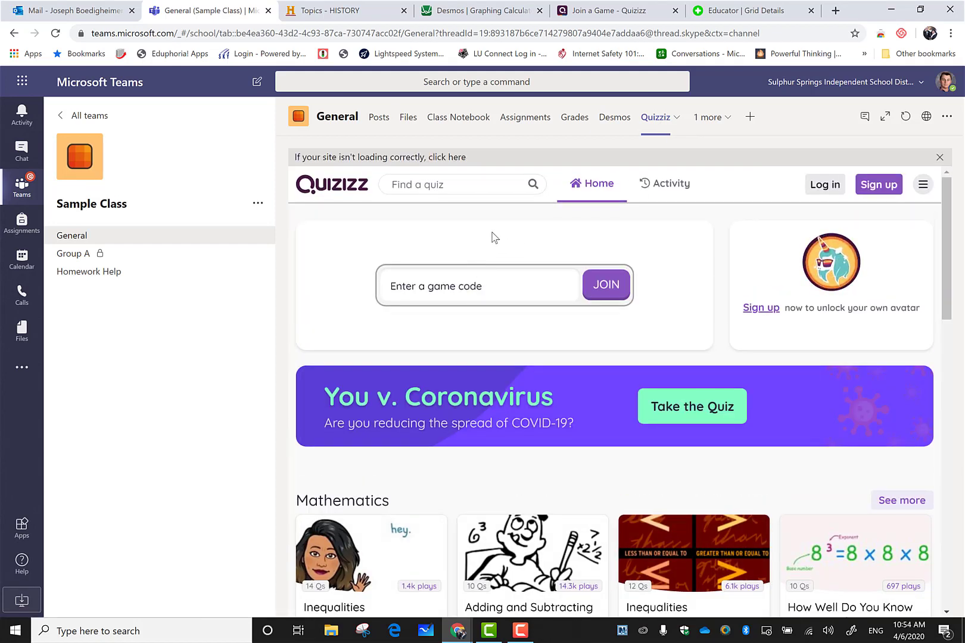
left_click(752, 118)
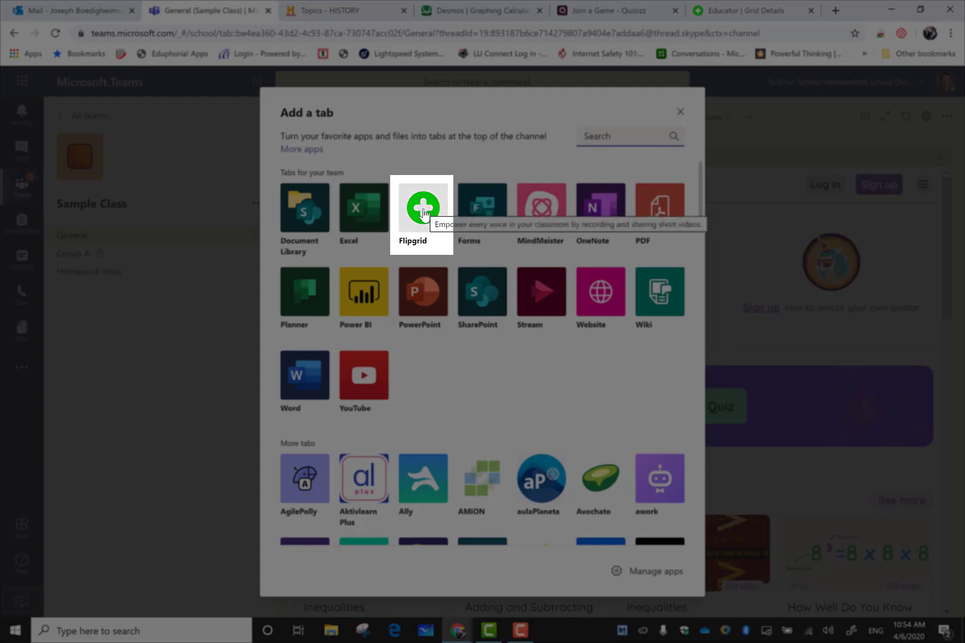
left_click(423, 212)
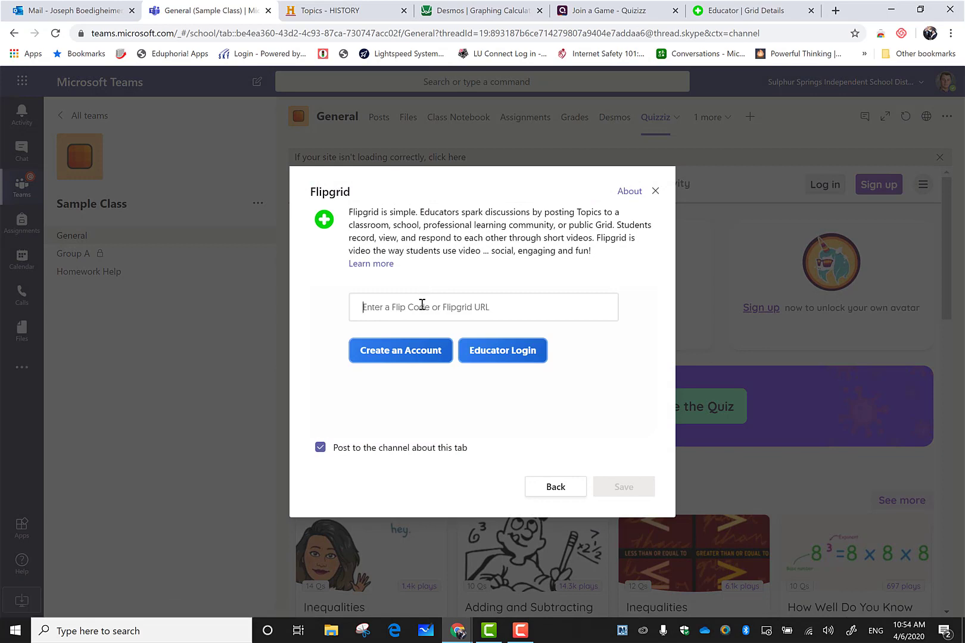
left_click(753, 13)
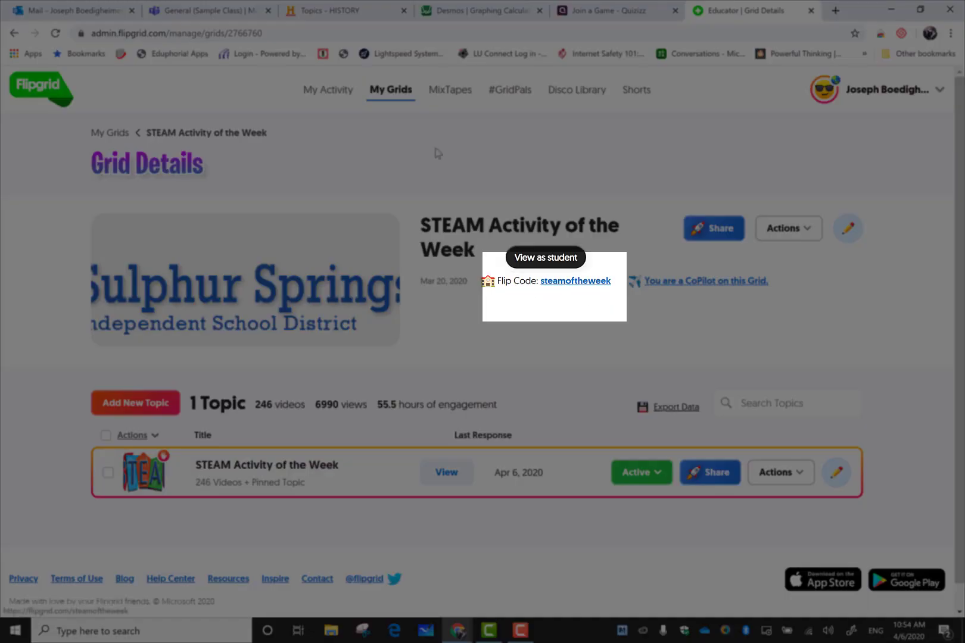
left_click(228, 17)
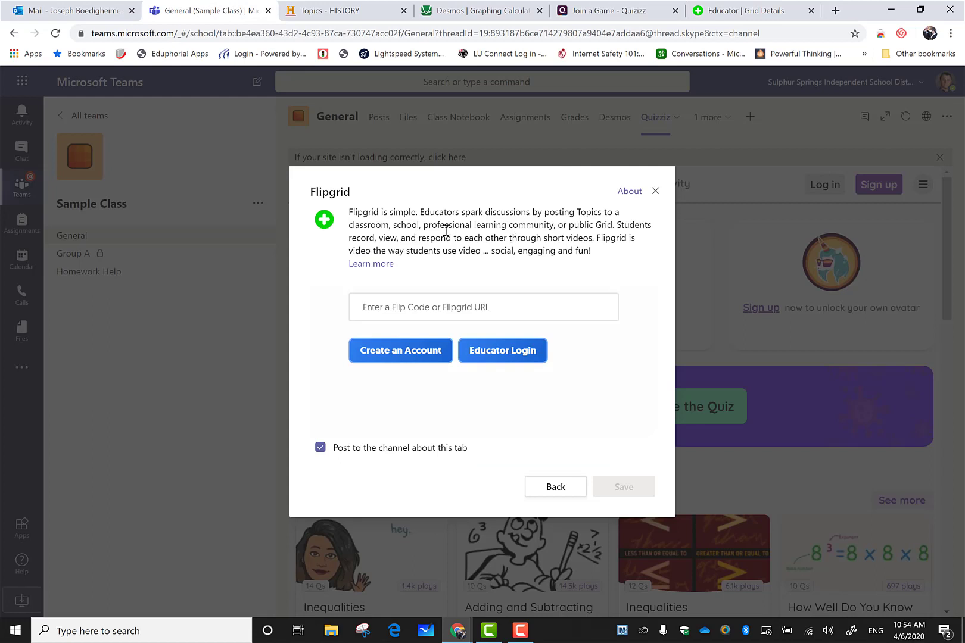
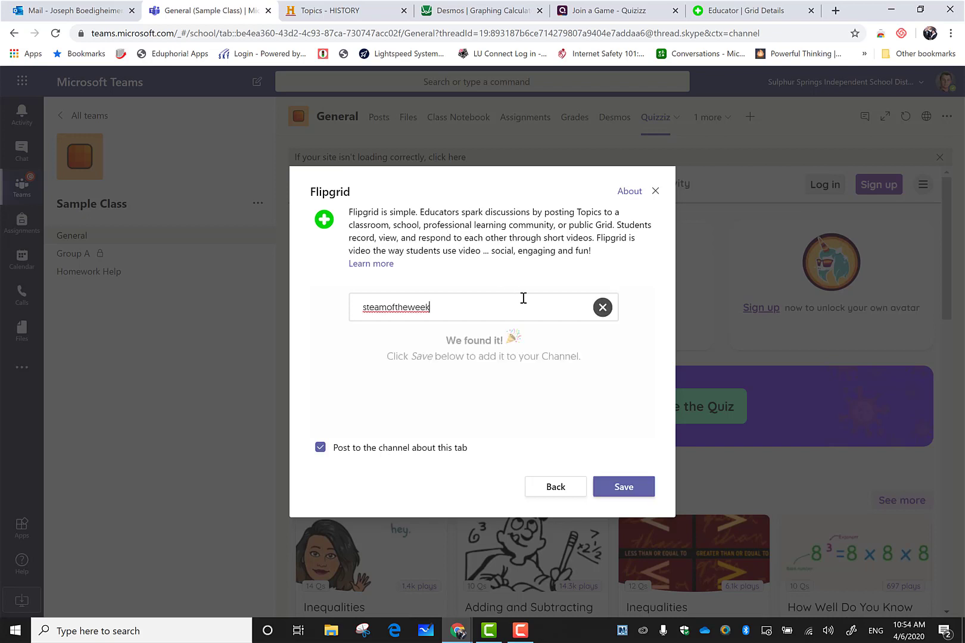
left_click(321, 448)
left_click(632, 488)
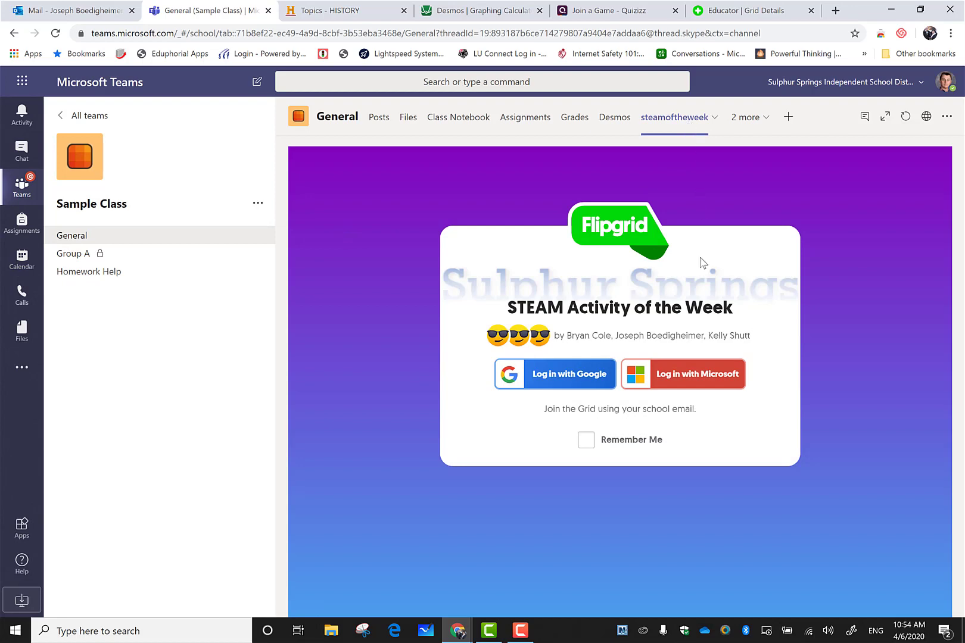
Log in to the Flipgrid tab with Microsoft and scroll through the STEAM Activity responses.
left_click(686, 384)
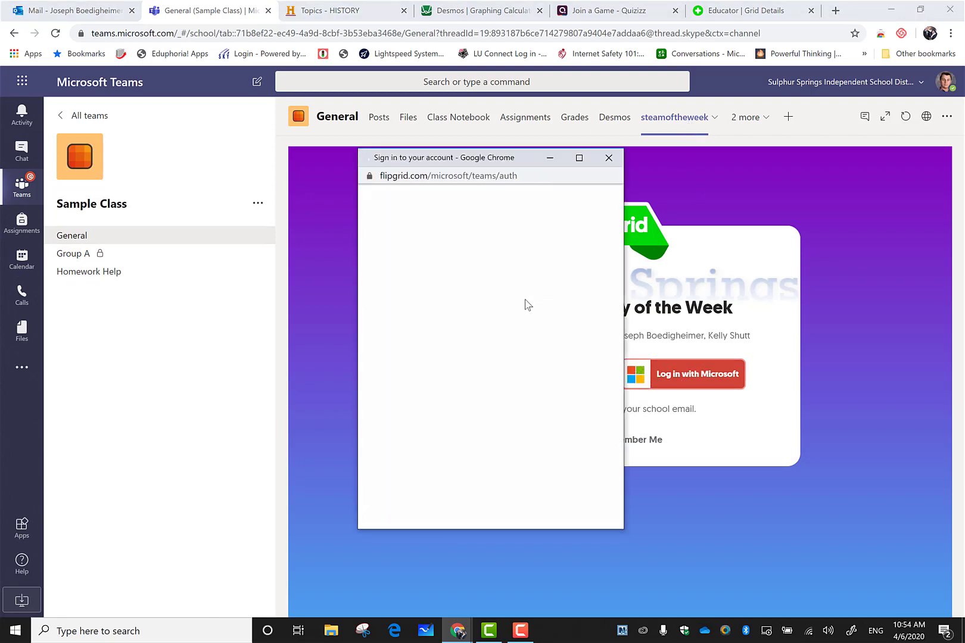
scroll(651, 354, "down", 10)
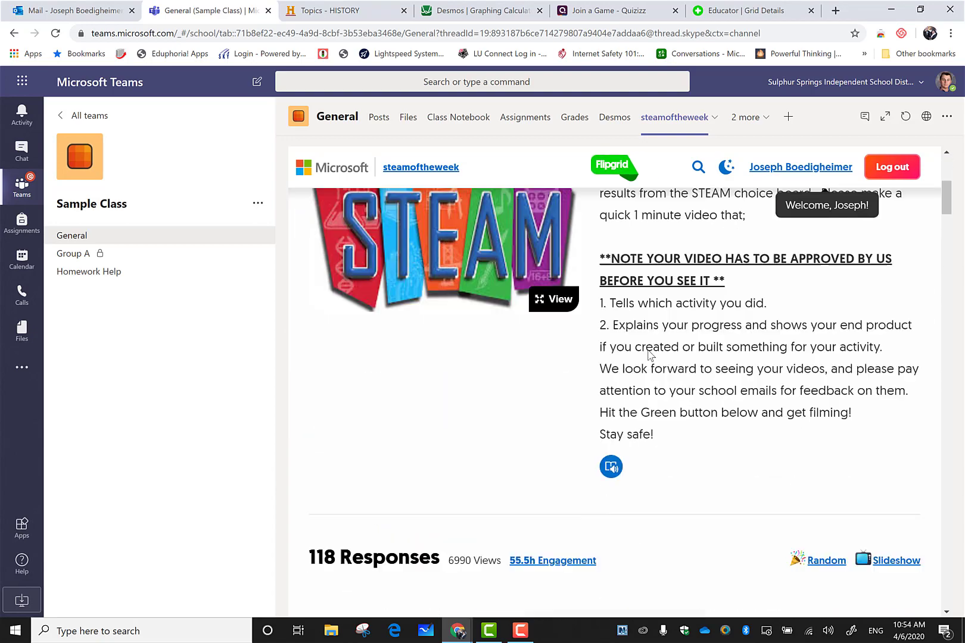
scroll(701, 366, "down", 6)
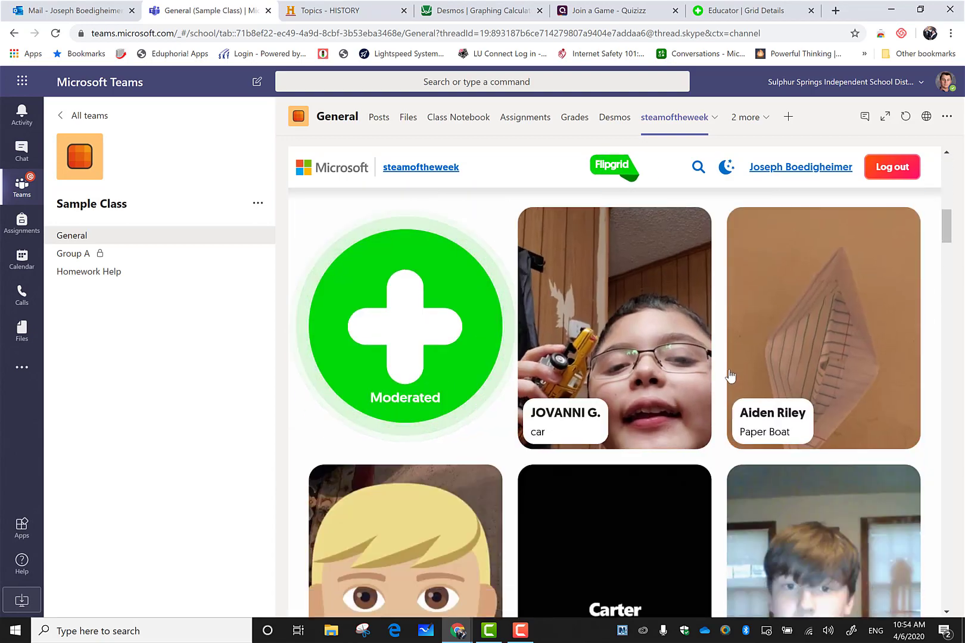
scroll(728, 350, "up", 15)
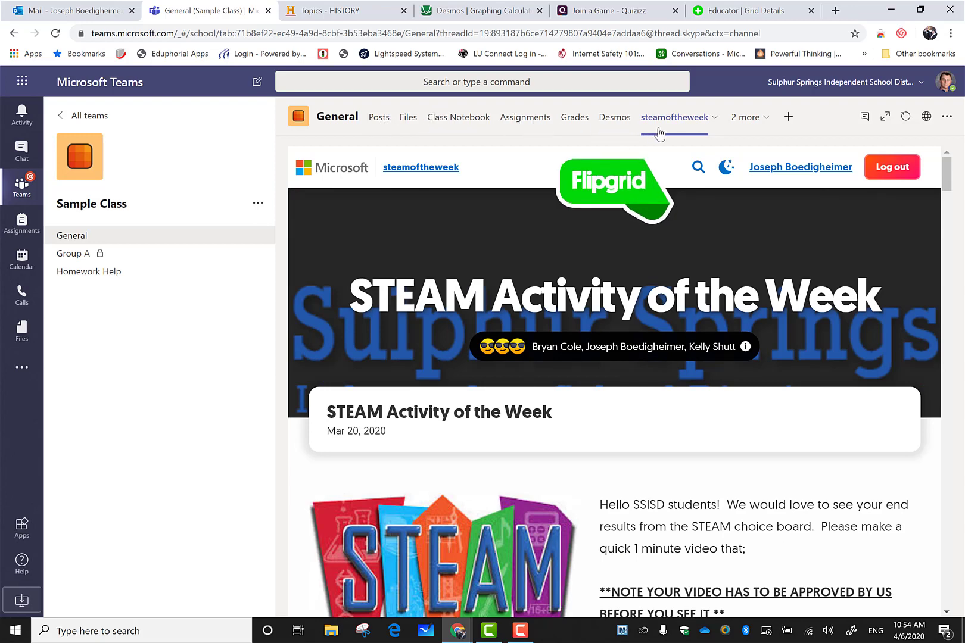
left_click(788, 118)
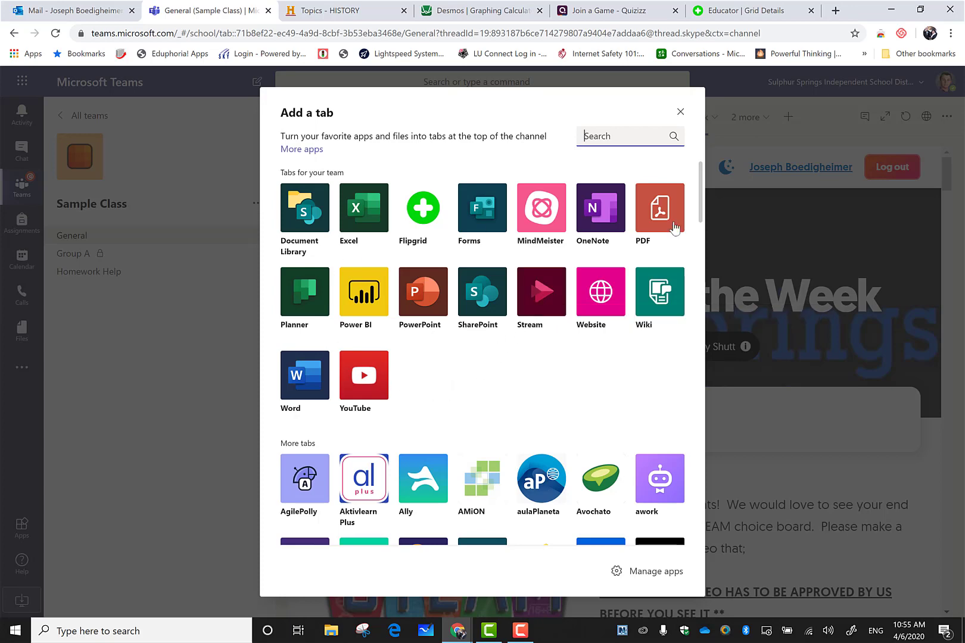
scroll(586, 353, "down", 1)
scroll(588, 355, "down", 4)
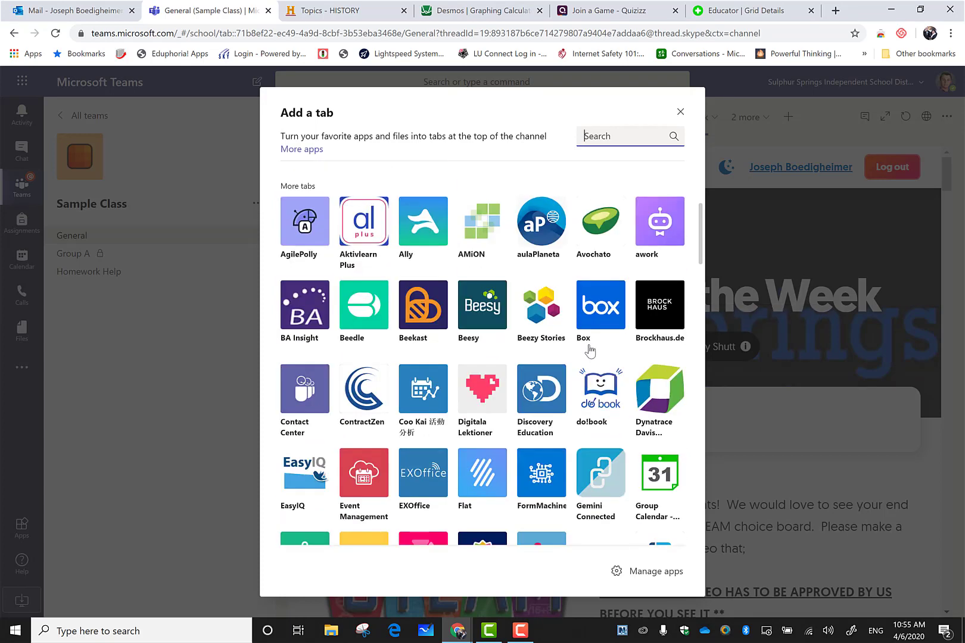
scroll(661, 196, "up", 3)
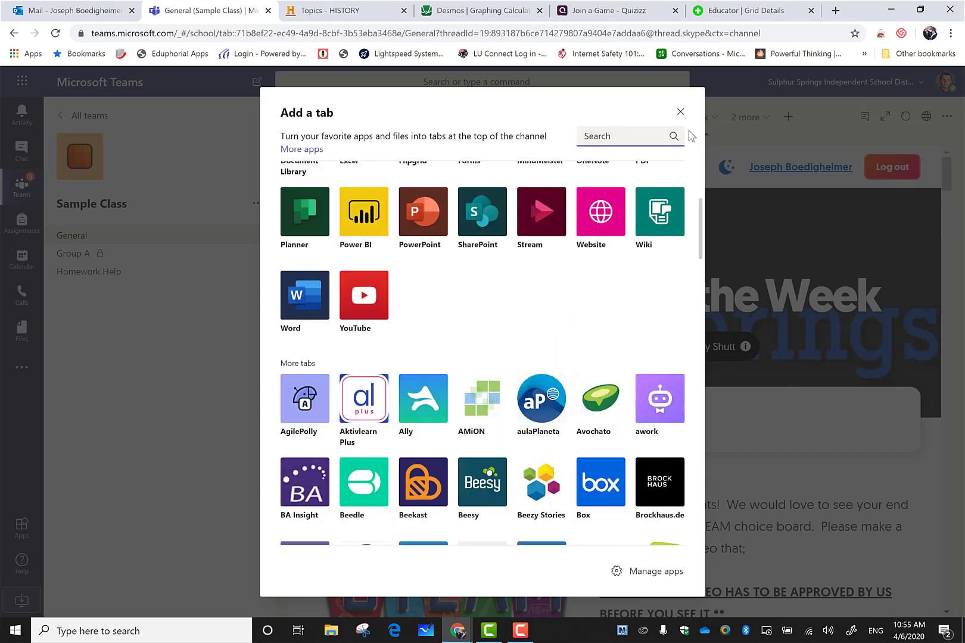
left_click(681, 113)
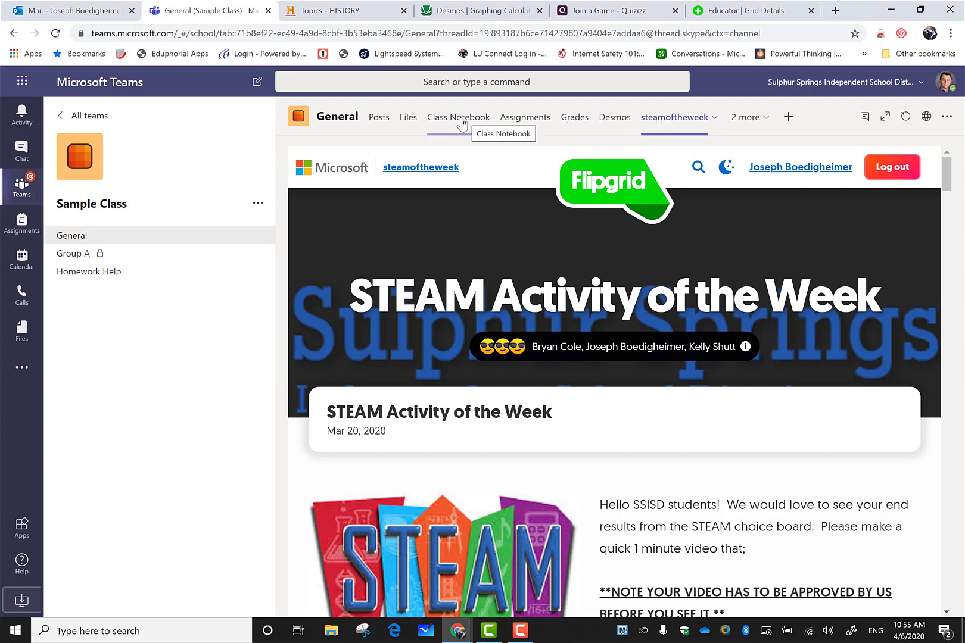
Visit the Group A and Homework Help channels, then return to General.
left_click(89, 254)
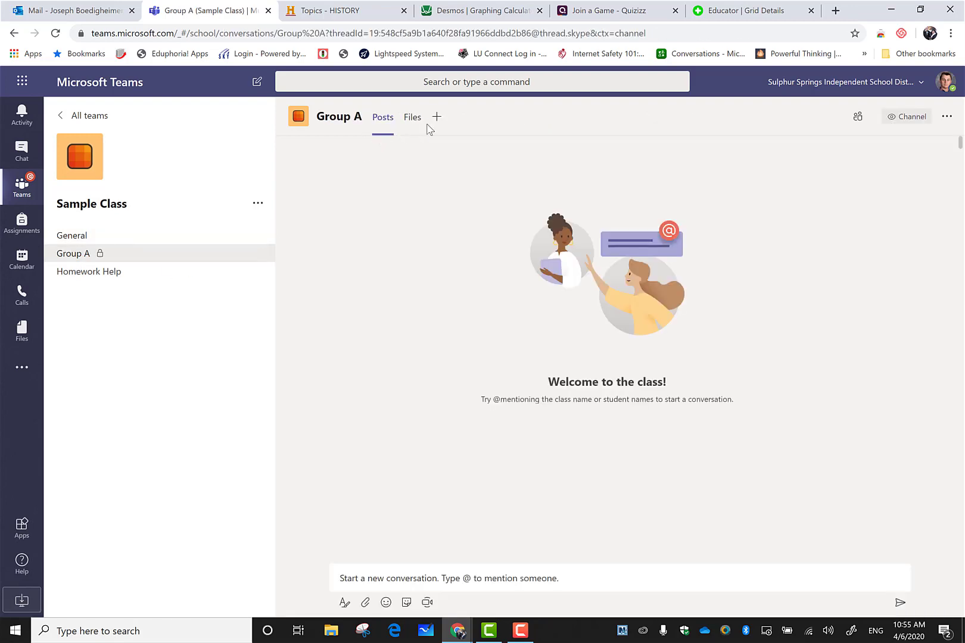
left_click(68, 273)
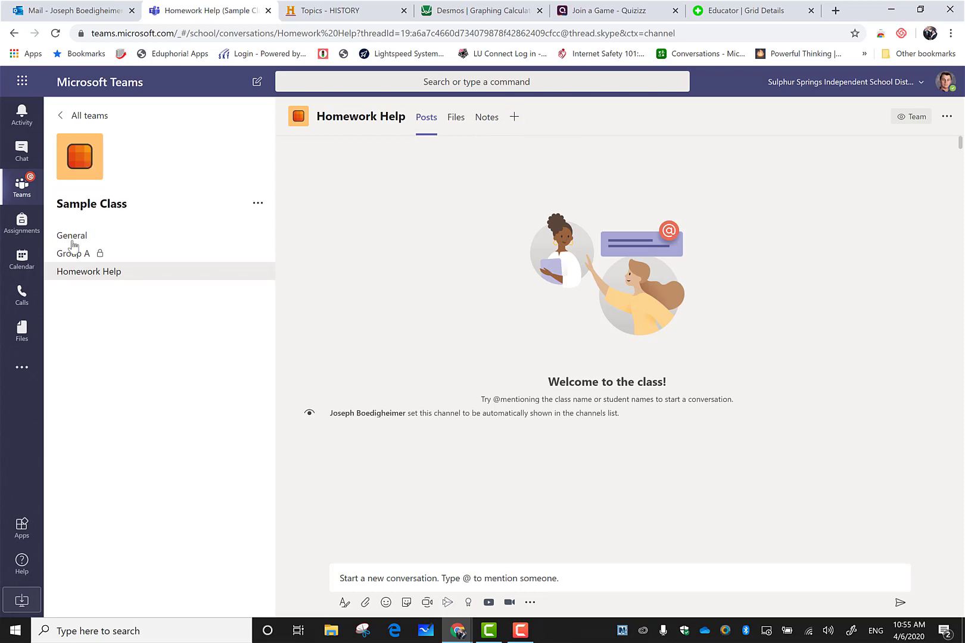
left_click(148, 236)
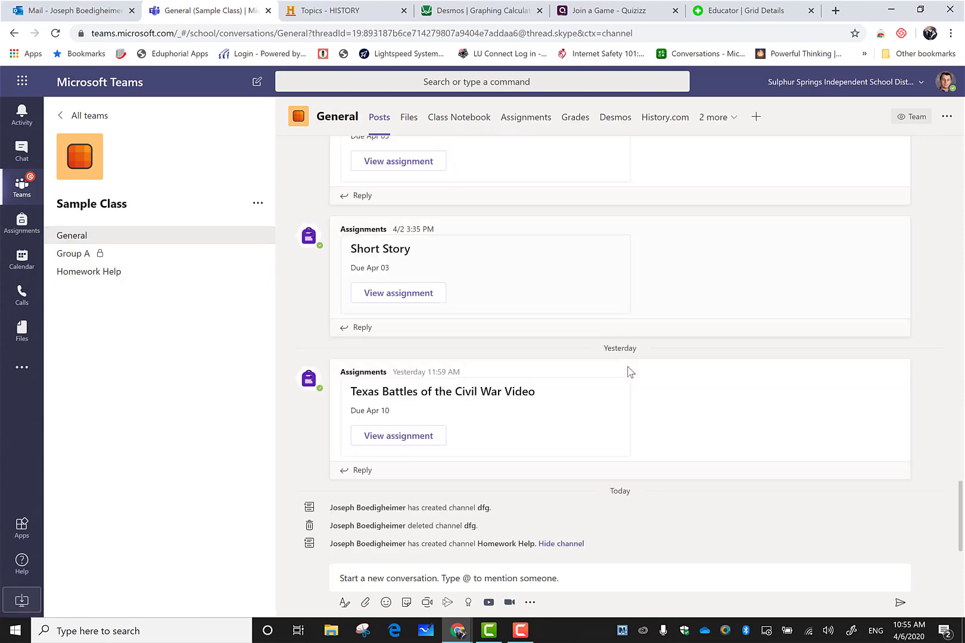